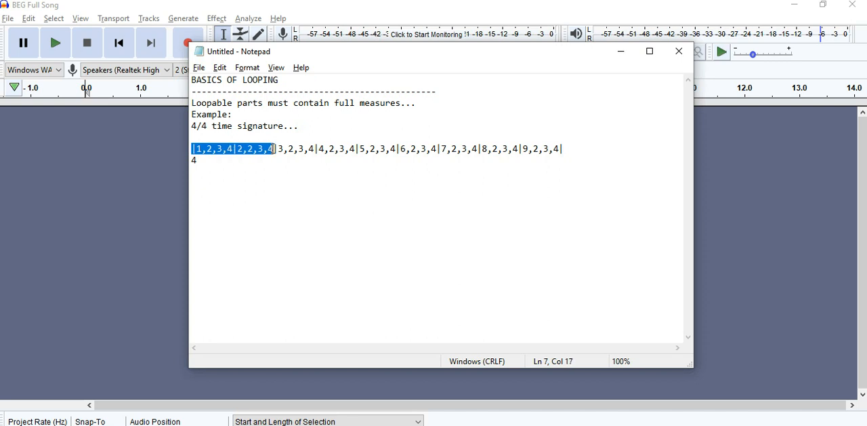
# - Move measures 1 and 2 from the long measure line onto their own line below the lone 4
pyautogui.hotkey('ctrl', 'x')
pyautogui.click(215, 160)
pyautogui.press('Return')
pyautogui.hotkey('ctrl', 'v')
# - Move measures 3, 4 and 5 onto a separate line below measures 1 and 2
pyautogui.moveTo(192, 149); pyautogui.dragTo(316, 149)
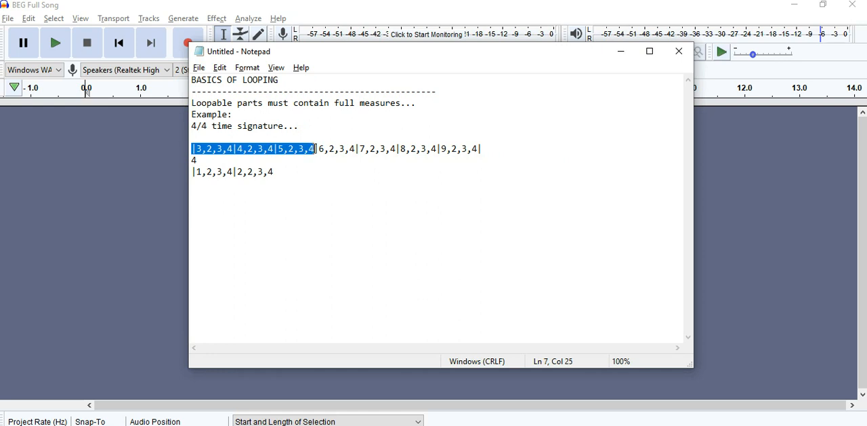
pyautogui.hotkey('ctrl', 'x')
pyautogui.click(301, 167)
pyautogui.press('Return')
pyautogui.hotkey('ctrl', 'v')
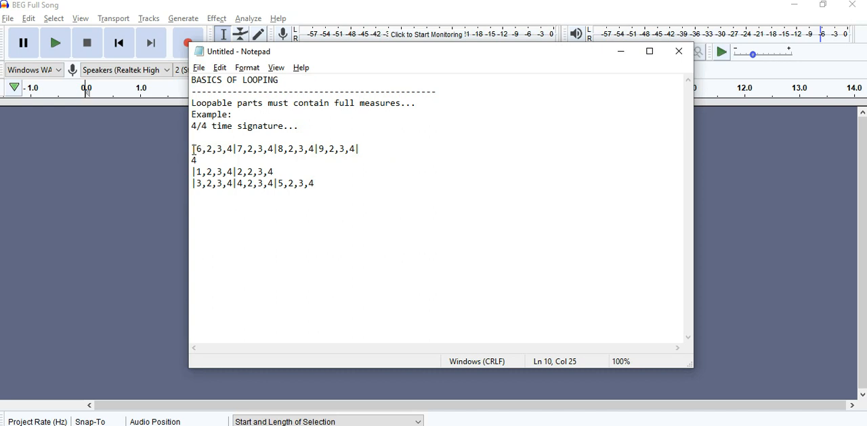
# - Move measures 6 and 7 onto a separate line below measures 3 to 5
pyautogui.moveTo(192, 148); pyautogui.dragTo(275, 148)
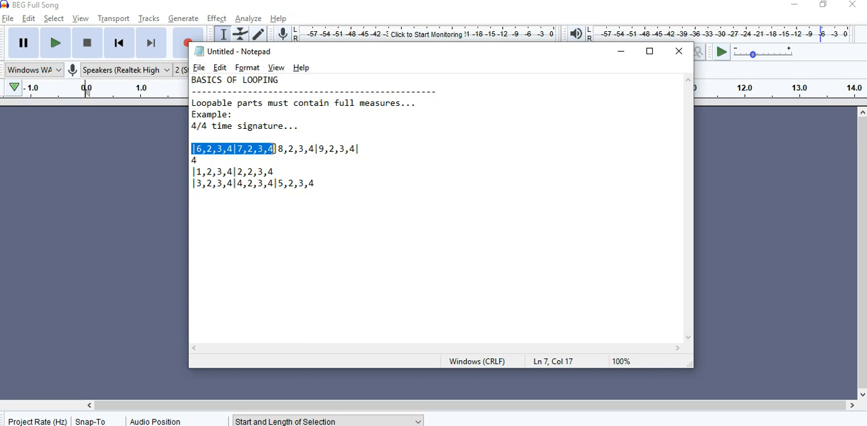
pyautogui.hotkey('ctrl', 'x')
pyautogui.click(325, 186)
pyautogui.press('Return')
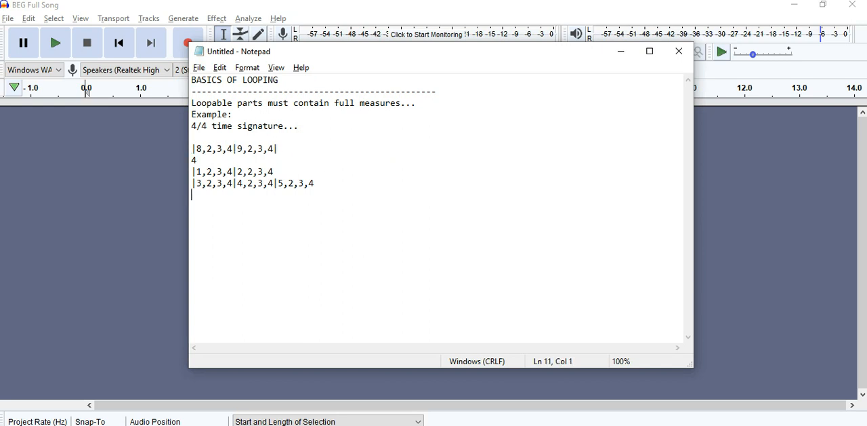
pyautogui.hotkey('ctrl', 'v')
# - Move measures 8 and 9 with their closing bar onto a separate line below measures 6 and 7
pyautogui.click(193, 149)
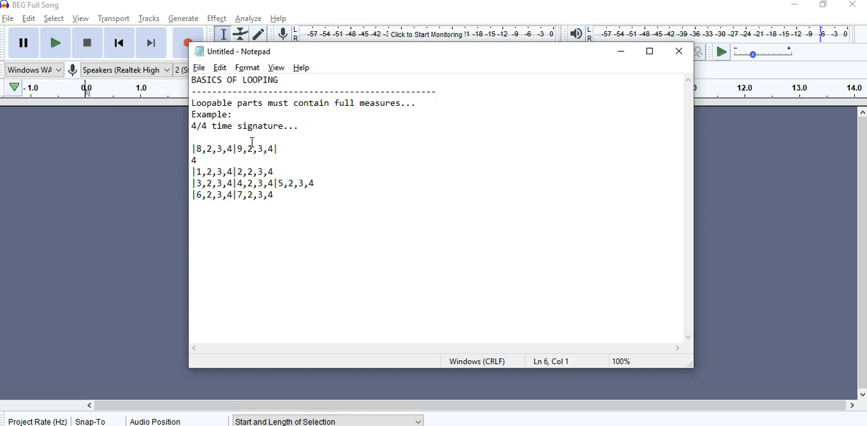
pyautogui.keyDown('shift'); pyautogui.click(279, 148); pyautogui.keyUp('shift')
pyautogui.hotkey('ctrl', 'x')
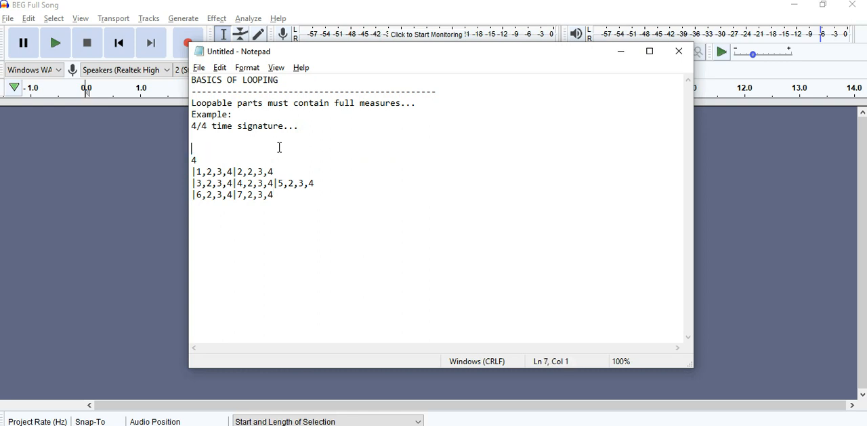
pyautogui.click(281, 195)
pyautogui.press('Return')
pyautogui.hotkey('ctrl', 'v')
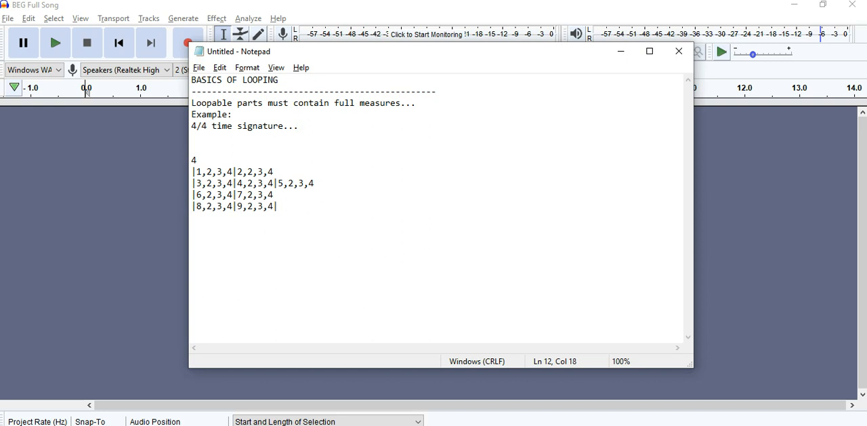
# - Examine the lone beat 4 and each line of grouped measures in turn, highlighting them in the notes
pyautogui.click(198, 160)
pyautogui.press('Down')
pyautogui.press('Down')
pyautogui.press('Down')
pyautogui.press('Down')
pyautogui.moveTo(193, 160); pyautogui.dragTo(198, 160)
pyautogui.moveTo(193, 171); pyautogui.dragTo(276, 172)
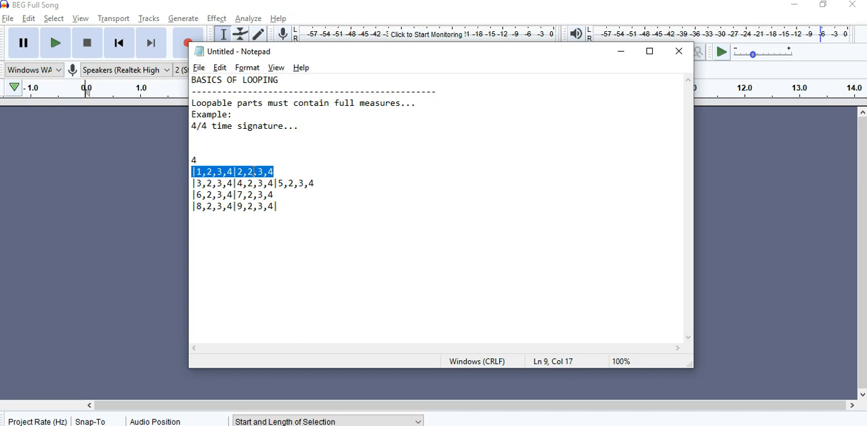
pyautogui.click(192, 183)
pyautogui.moveTo(192, 183)
pyautogui.mouseDown()
pyautogui.moveTo(264, 194)
pyautogui.moveTo(316, 182)
pyautogui.moveTo(274, 196)
pyautogui.moveTo(191, 195)
pyautogui.mouseUp()
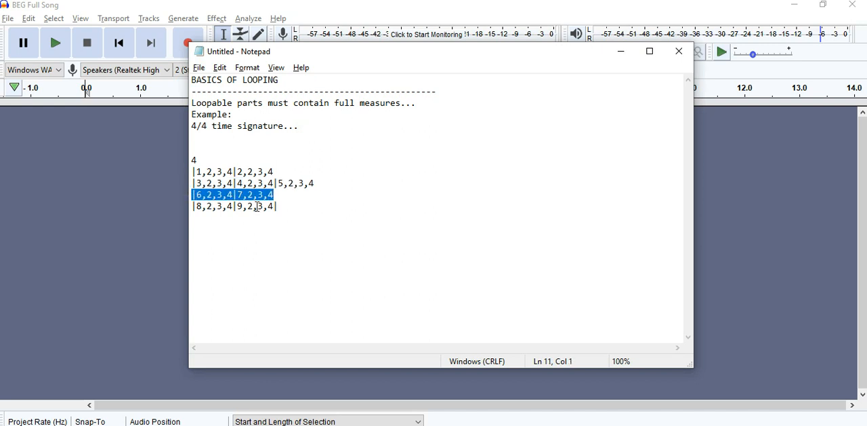
pyautogui.moveTo(279, 206); pyautogui.dragTo(191, 209)
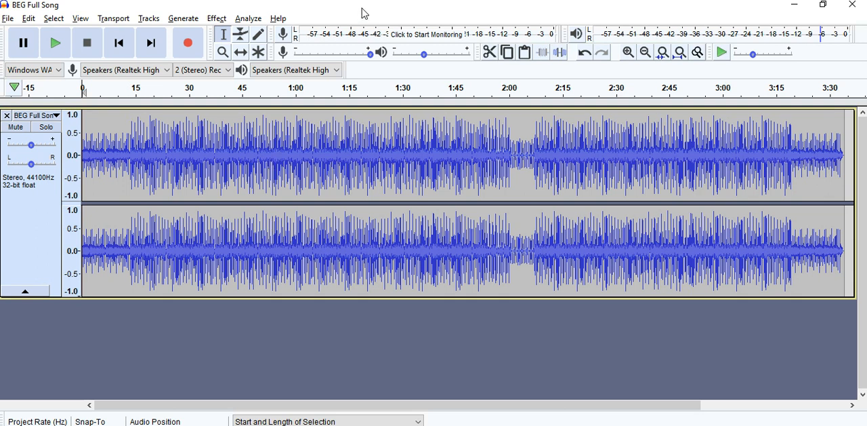
# - Zoom the waveform in and out, and zoom to a selected passage from about 1:13 to 1:53
pyautogui.click(628, 52)
pyautogui.click(628, 52)
pyautogui.click(628, 52)
pyautogui.click(646, 52)
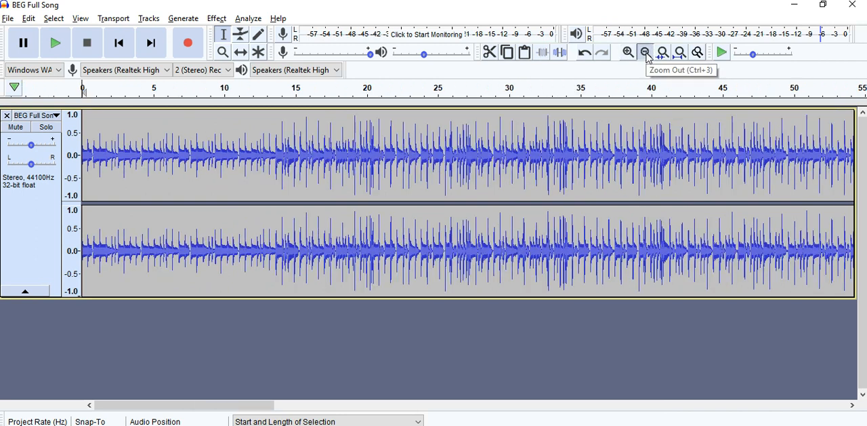
pyautogui.click(647, 54)
pyautogui.click(647, 55)
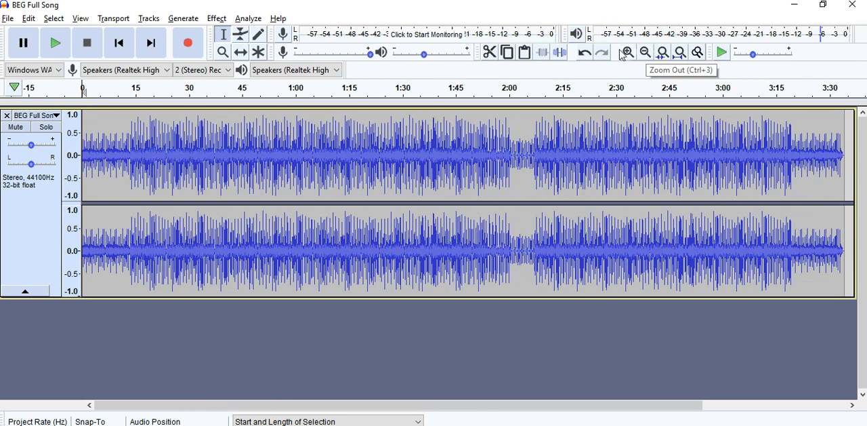
pyautogui.click(342, 150)
pyautogui.moveTo(341, 151); pyautogui.dragTo(487, 161)
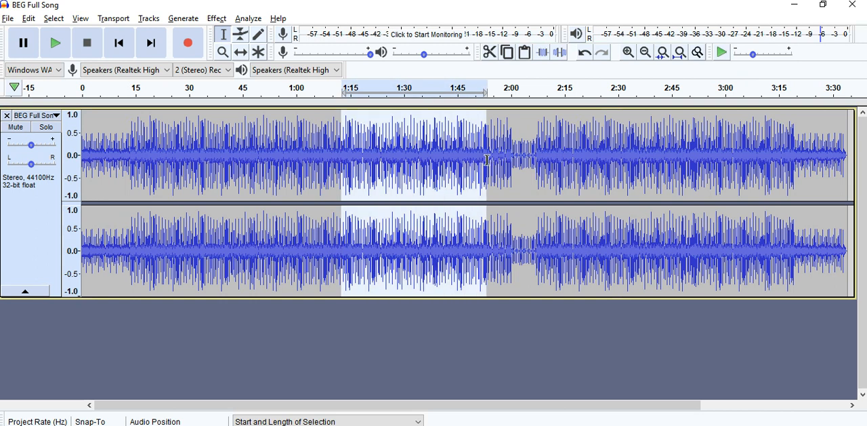
pyautogui.click(664, 54)
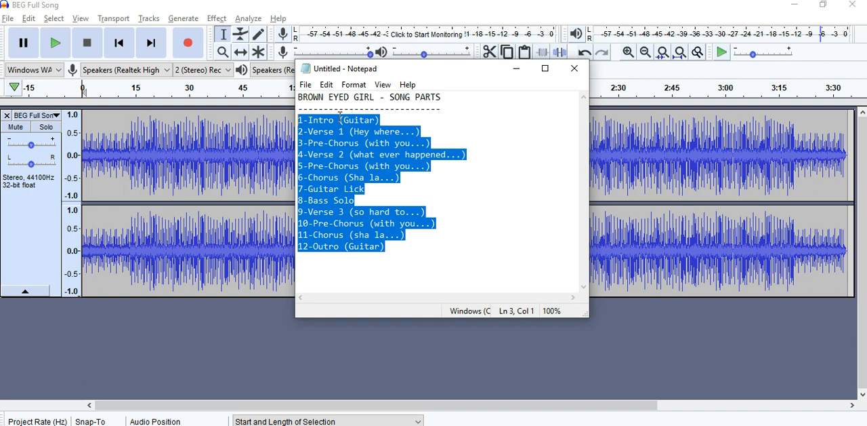
# - Review the Brown Eyed Girl song parts list in Notepad, highlighting parts from 1-Intro (Guitar) through the first chorus
pyautogui.click(383, 120)
pyautogui.moveTo(383, 120); pyautogui.dragTo(296, 120)
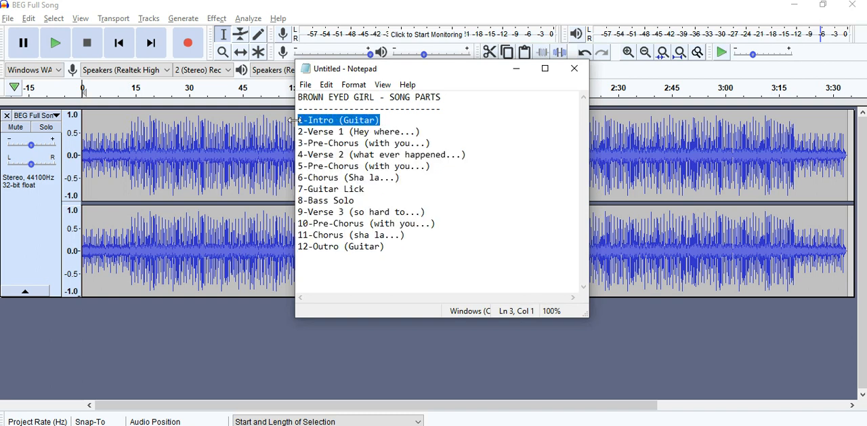
pyautogui.moveTo(422, 131); pyautogui.dragTo(302, 131)
pyautogui.moveTo(360, 143); pyautogui.dragTo(298, 144)
pyautogui.moveTo(350, 154); pyautogui.dragTo(295, 155)
pyautogui.moveTo(360, 166); pyautogui.dragTo(298, 182)
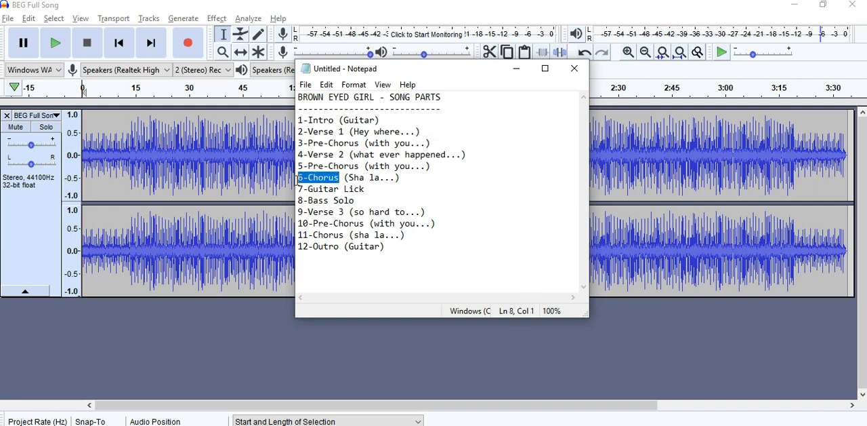
pyautogui.click(339, 189)
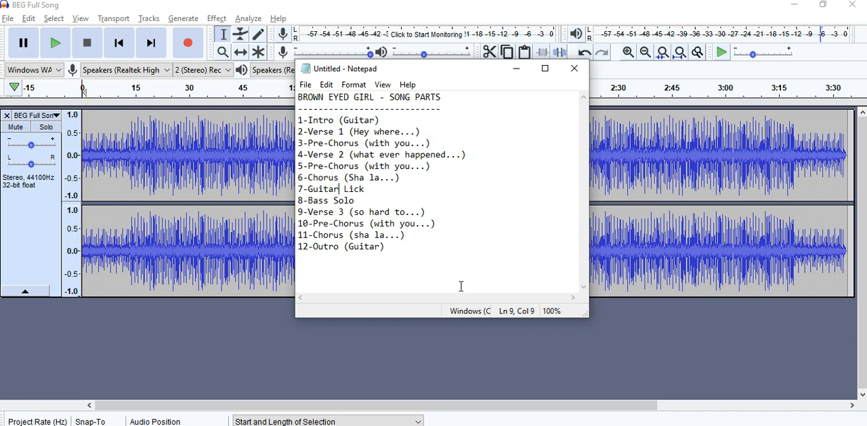
pyautogui.click(226, 8)
pyautogui.hotkey('alt', 'Tab')
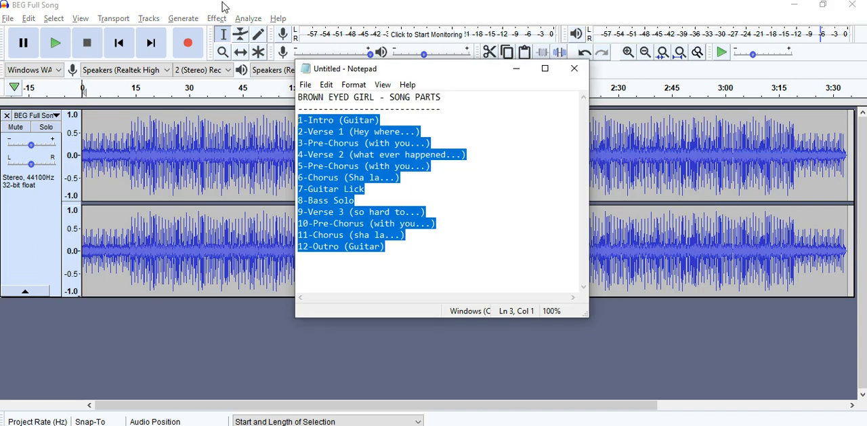
pyautogui.moveTo(385, 120); pyautogui.dragTo(298, 120)
# - Return to Audacity, play the song from its start and select the intro from 0 to about 13.5 seconds
pyautogui.click(79, 83)
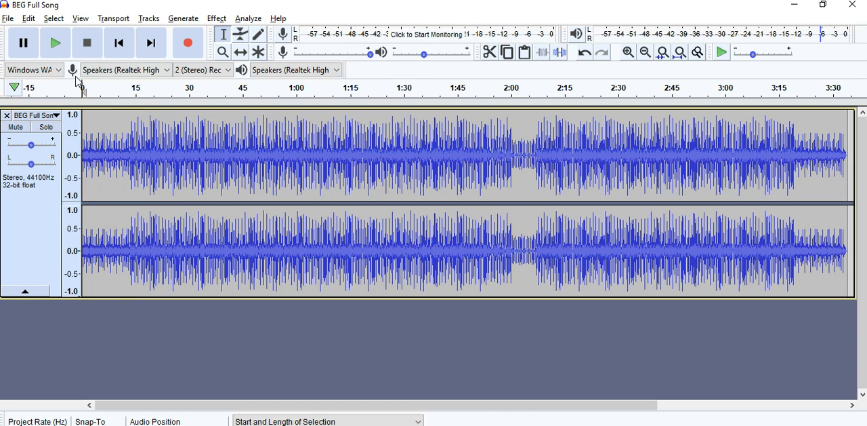
pyautogui.click(122, 51)
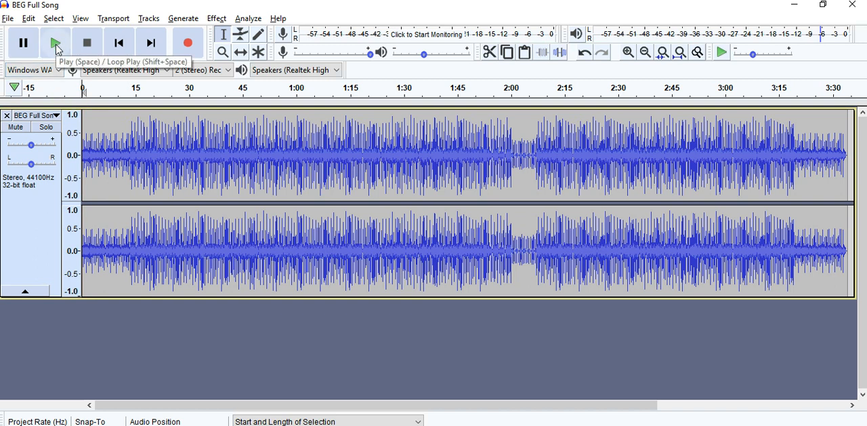
pyautogui.moveTo(471, 162); pyautogui.dragTo(84, 165)
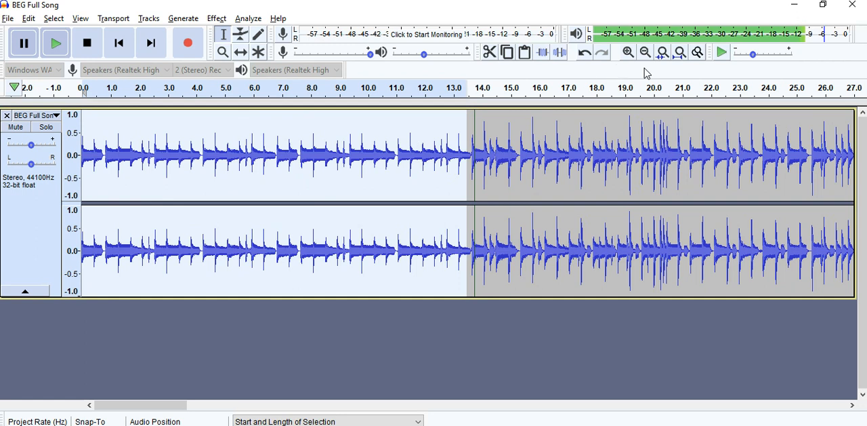
# - Extend the intro selection's end to about 13.6 seconds, right at the start of the next beat, and show the whole song
pyautogui.click(629, 53)
pyautogui.click(629, 53)
pyautogui.click(630, 54)
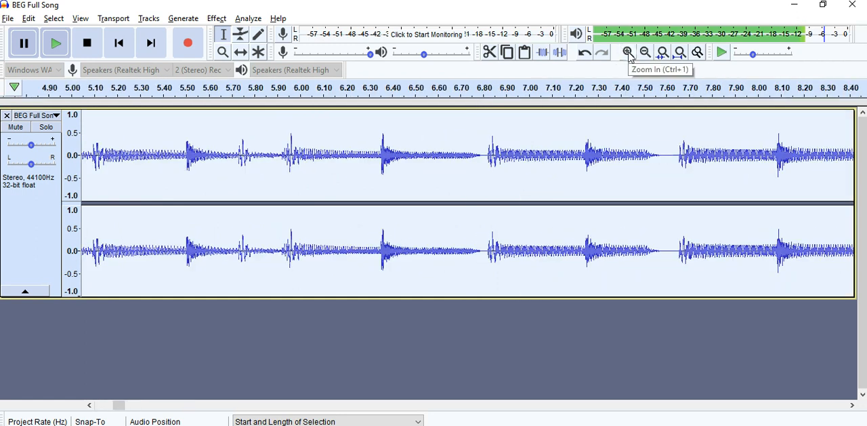
pyautogui.click(343, 405)
pyautogui.click(342, 404)
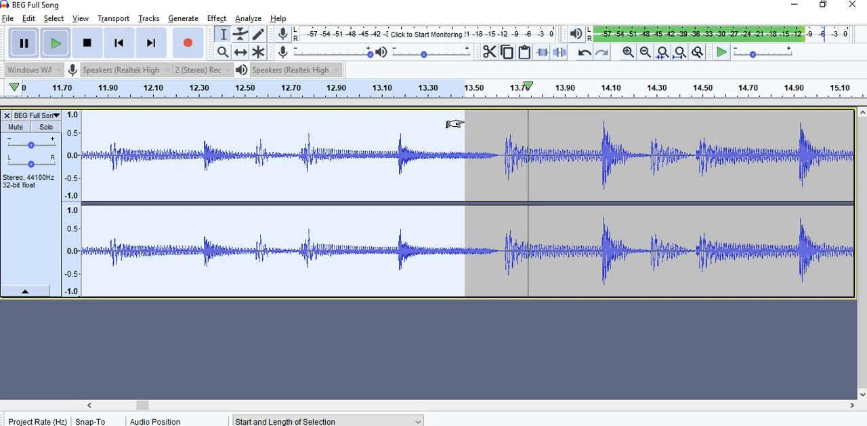
pyautogui.moveTo(464, 124); pyautogui.dragTo(505, 128)
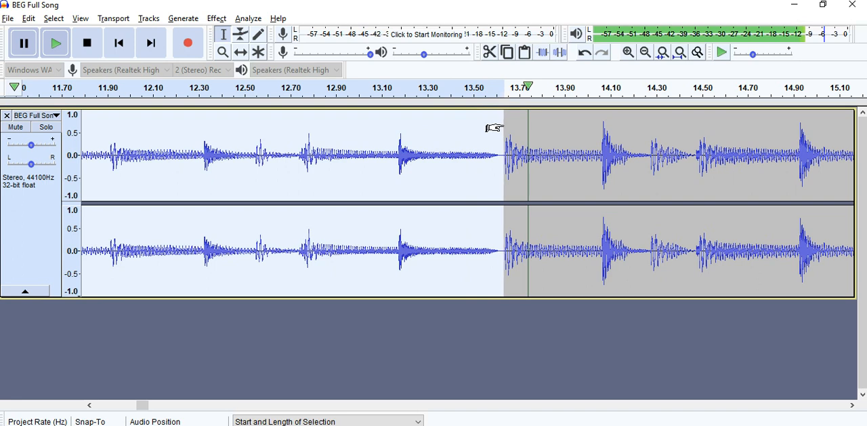
pyautogui.hotkey('ctrl', 'f')
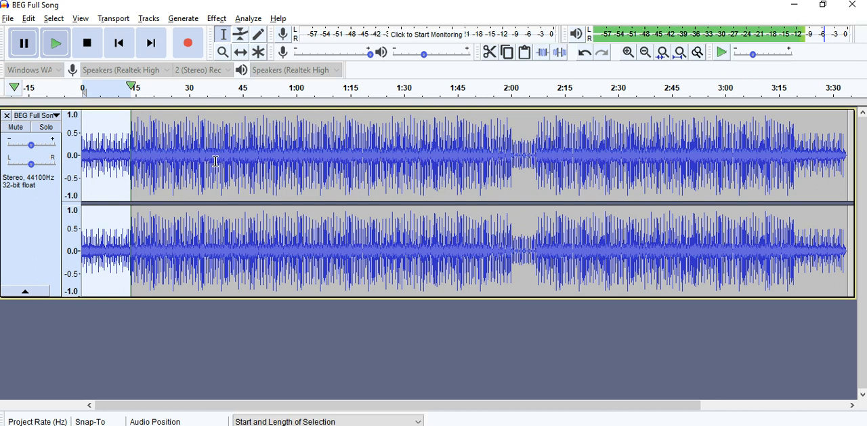
# - Play the selected intro normally and as a loop to check its boundaries
pyautogui.click(57, 49)
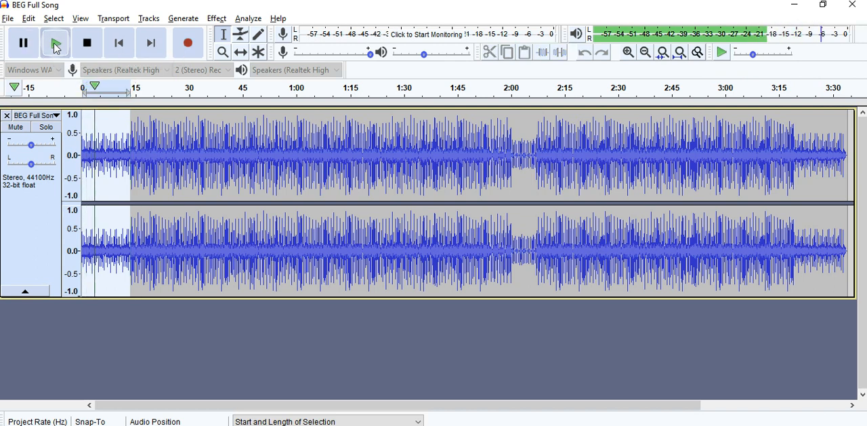
pyautogui.click(57, 48)
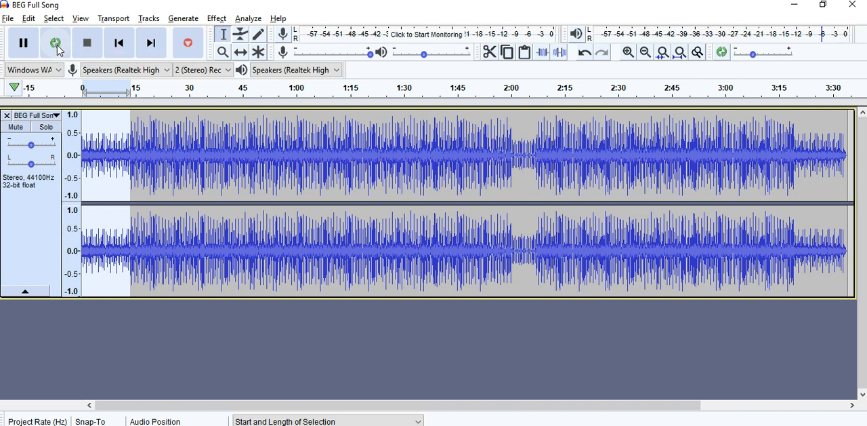
pyautogui.click(60, 50)
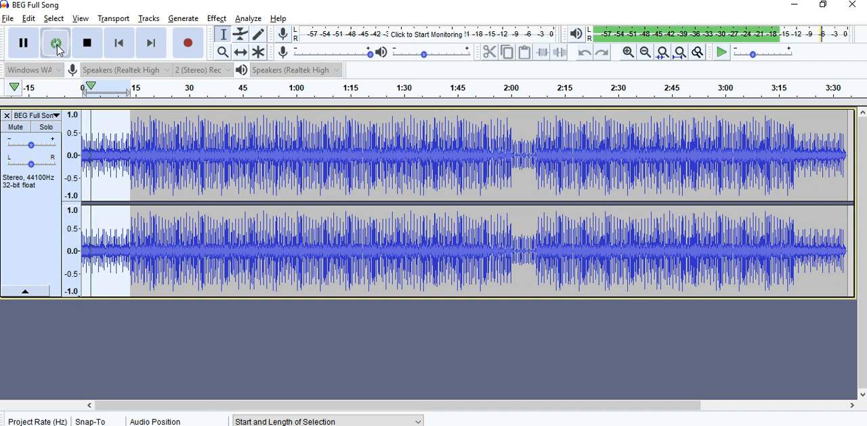
# - Split the audio clip at the intro selection's boundary and label the selection 1-Intro
pyautogui.click(28, 18)
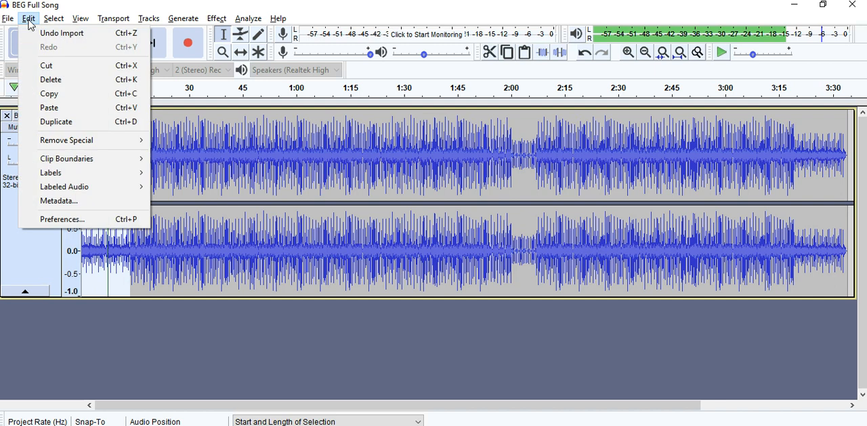
pyautogui.moveTo(64, 158)
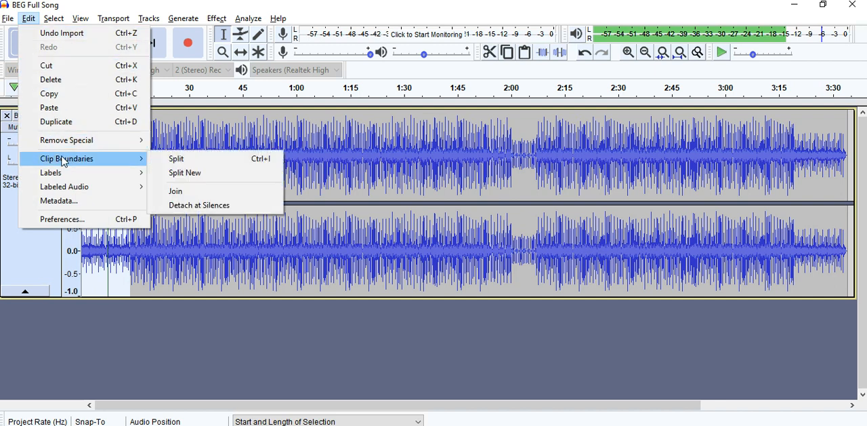
pyautogui.click(199, 159)
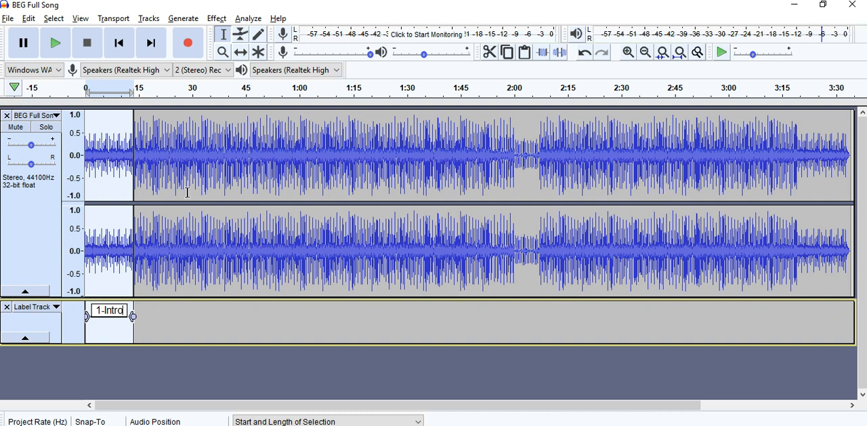
pyautogui.press('Return')
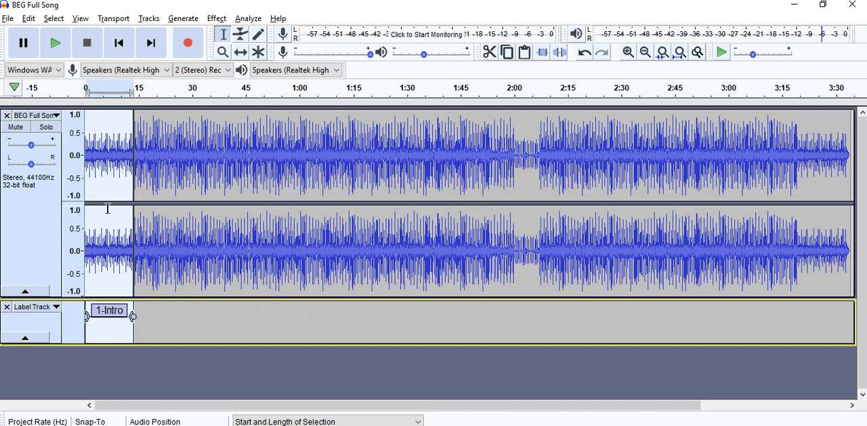
# - Place the cursor shortly before the end of the intro, at about 12 seconds, and play from there
pyautogui.click(155, 129)
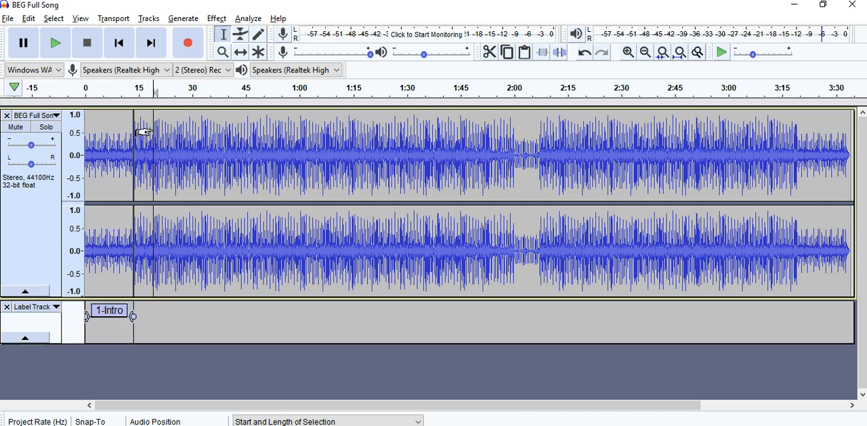
pyautogui.click(130, 139)
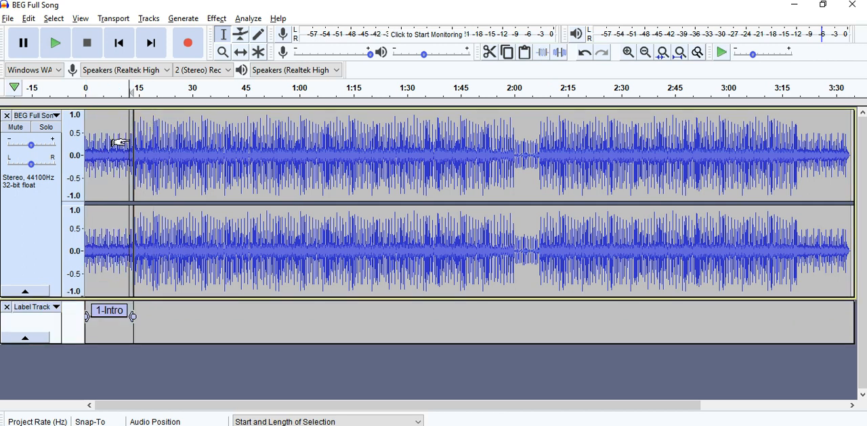
pyautogui.click(57, 46)
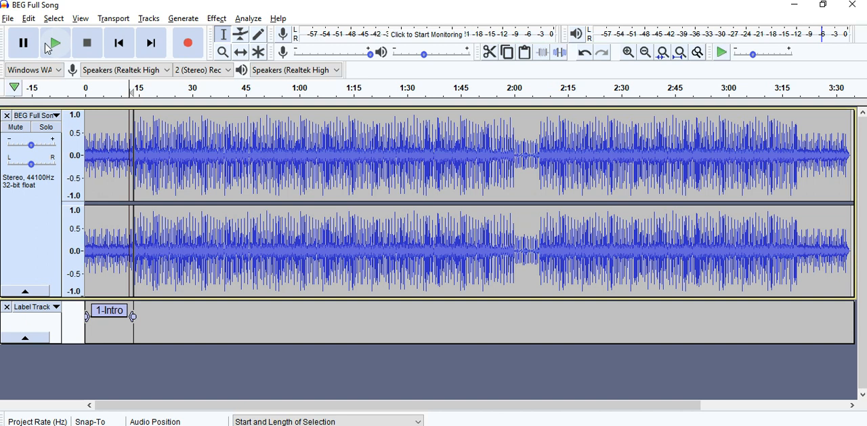
# - Play from the cursor past the intro and pause at about 41 seconds to locate the end of the following part
pyautogui.click(57, 46)
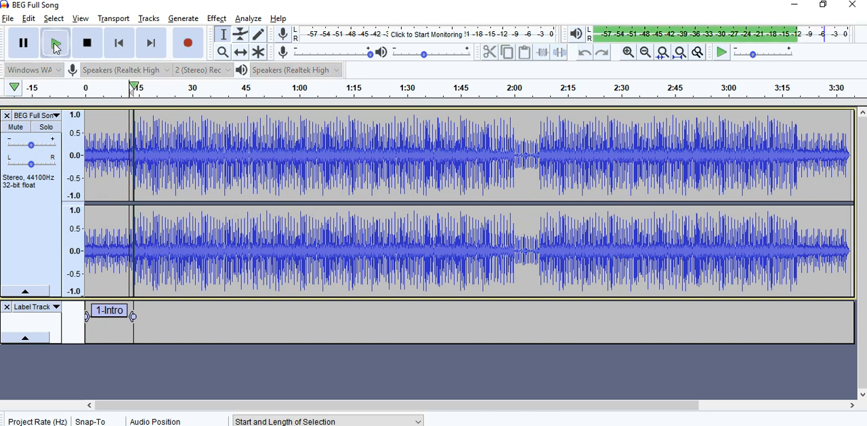
pyautogui.doubleClick(630, 55)
pyautogui.click(629, 54)
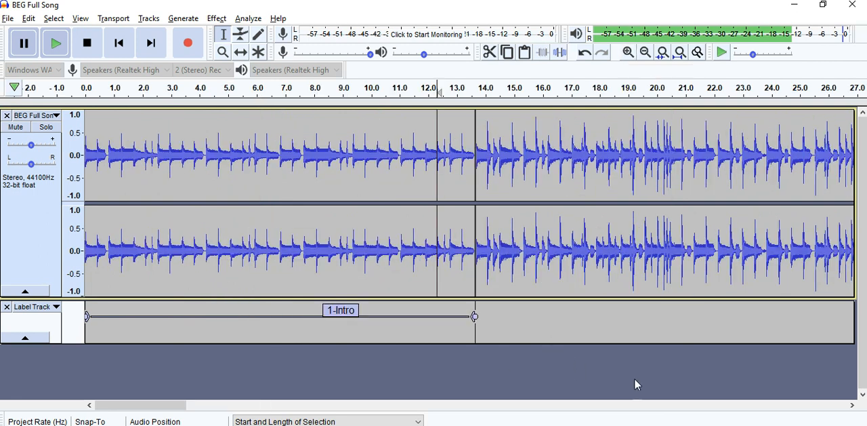
pyautogui.click(737, 405)
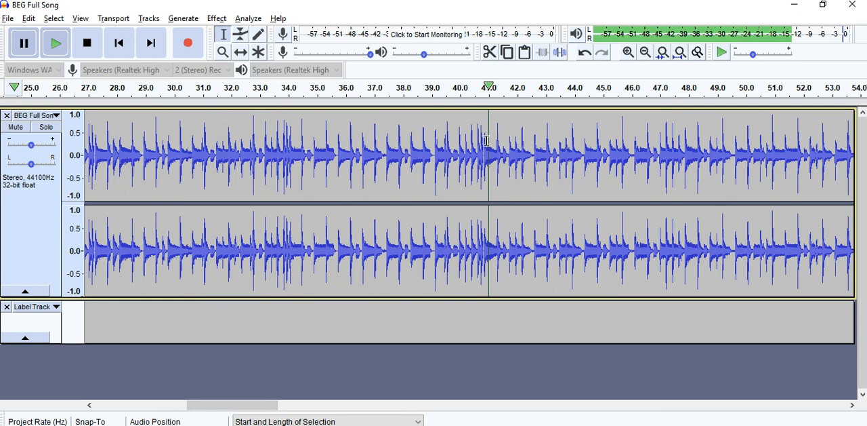
pyautogui.click(628, 54)
pyautogui.click(628, 54)
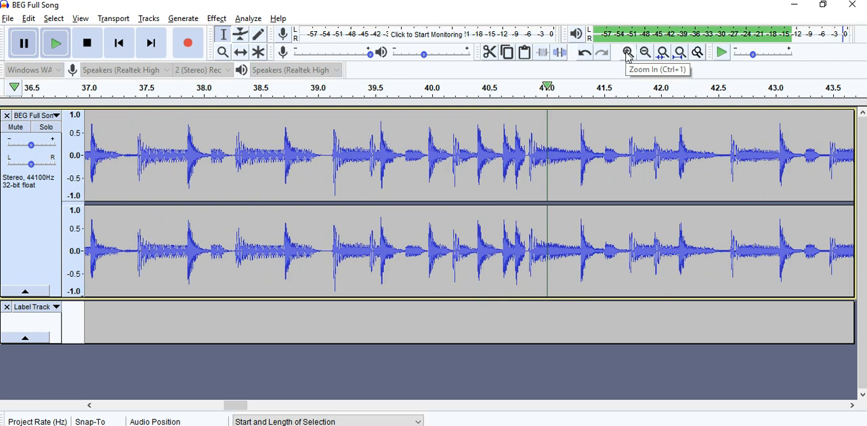
# - Select the audio from the beat start at about 40.8 seconds back to the end of the intro at about 13.6 seconds
pyautogui.click(529, 152)
pyautogui.moveTo(529, 152); pyautogui.dragTo(298, 158)
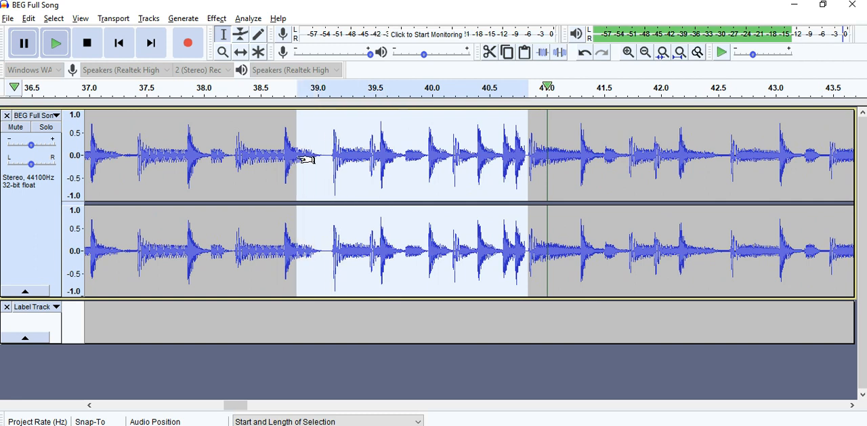
pyautogui.click(648, 54)
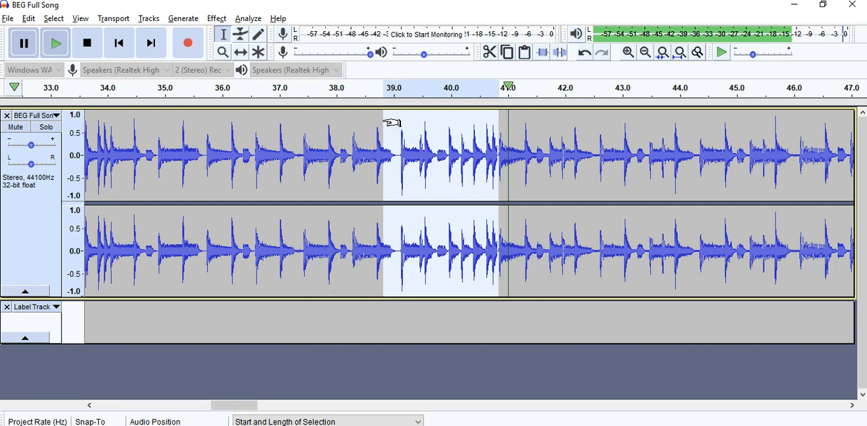
pyautogui.moveTo(388, 123); pyautogui.dragTo(225, 150)
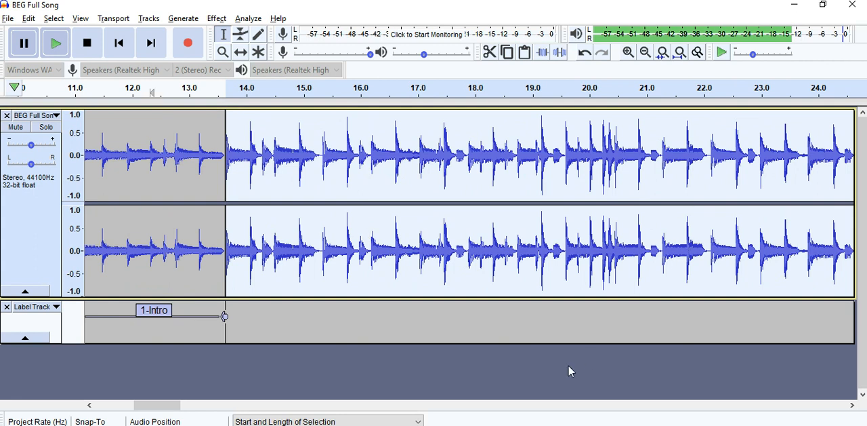
# - Fine-tune the selection's end to about 40.84 seconds, right before the next beat begins
pyautogui.click(797, 405)
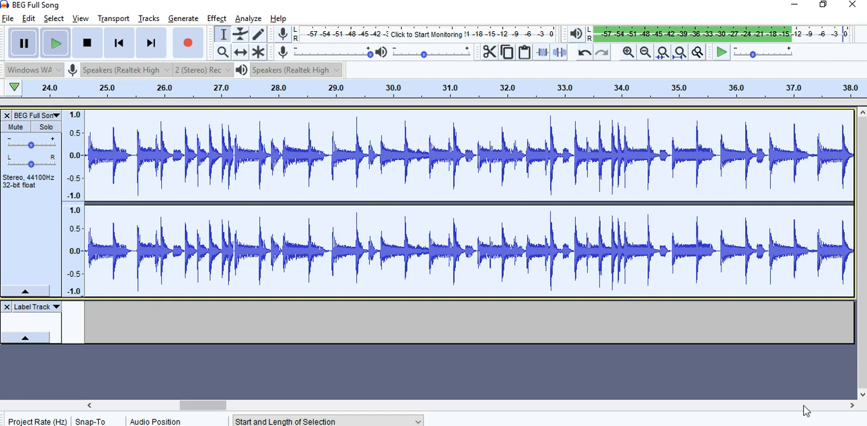
pyautogui.click(806, 407)
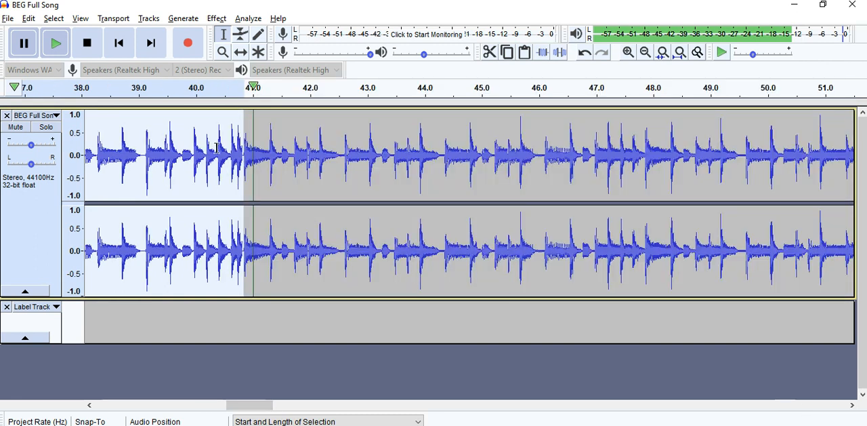
pyautogui.click(628, 53)
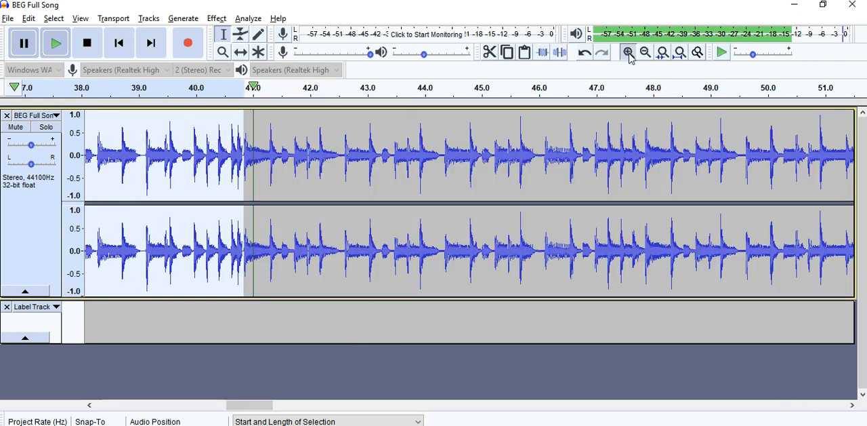
pyautogui.click(630, 54)
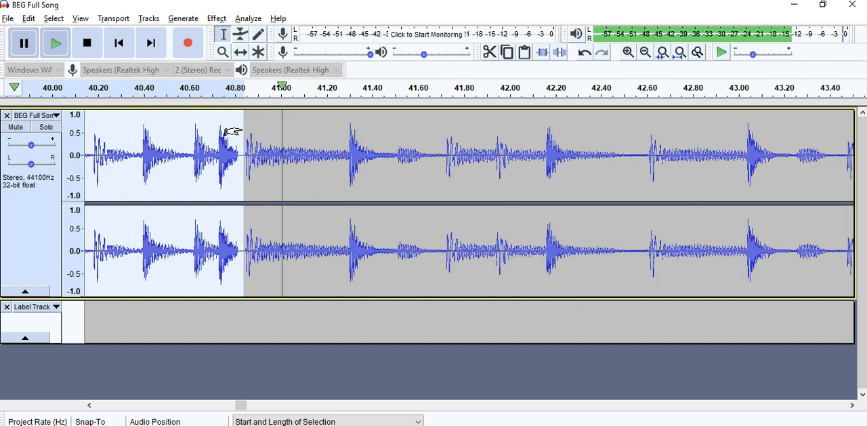
pyautogui.moveTo(226, 131); pyautogui.dragTo(228, 131)
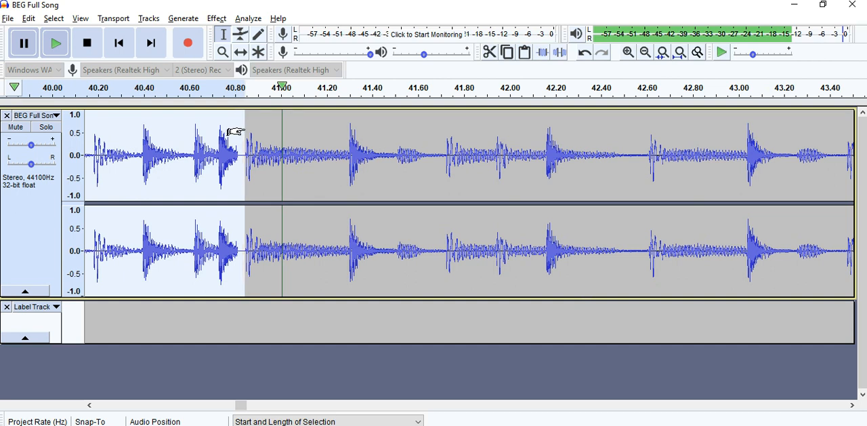